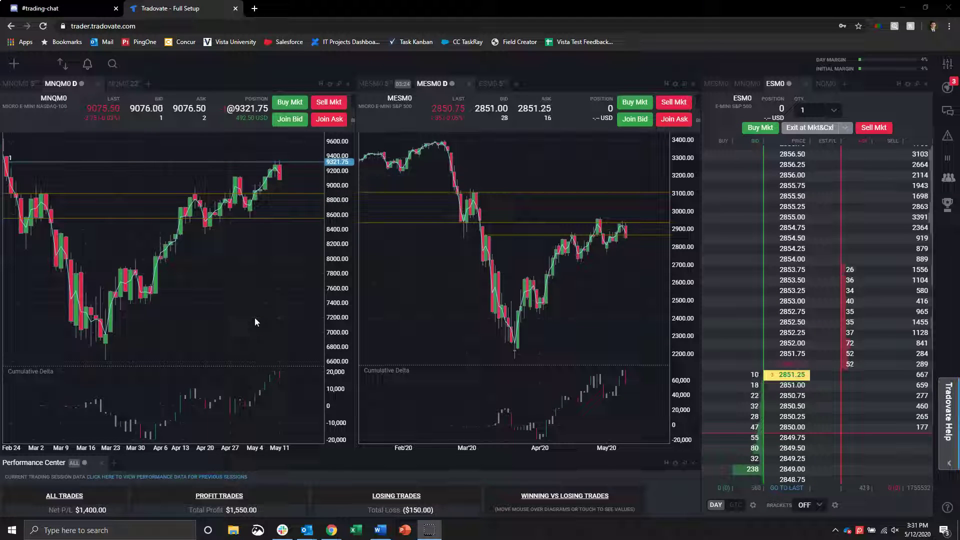
click(246, 322)
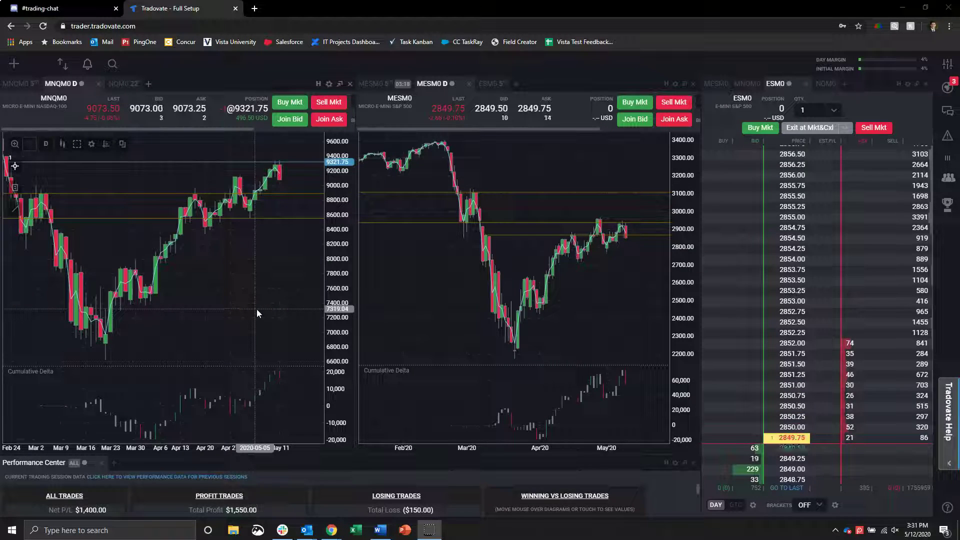
drag(261, 247, 261, 247)
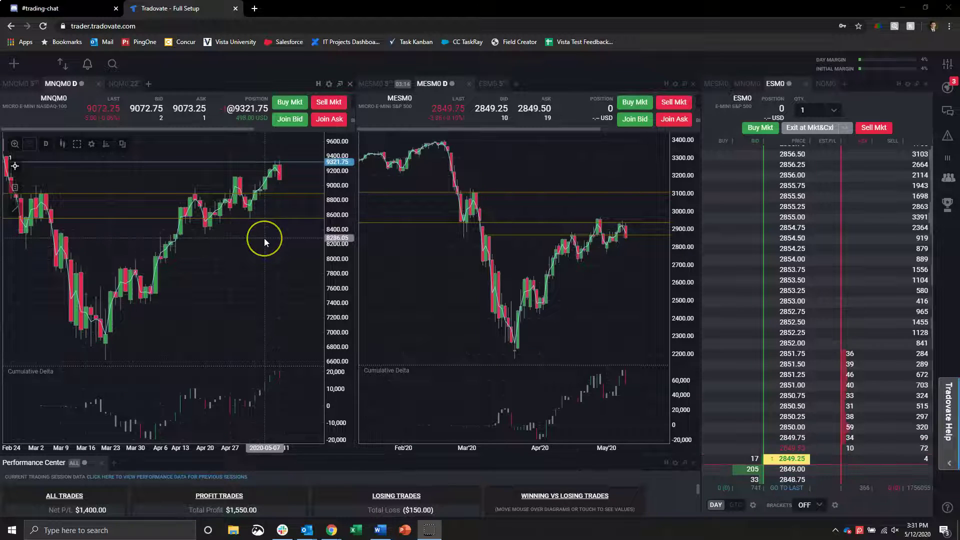
drag(262, 159, 286, 256)
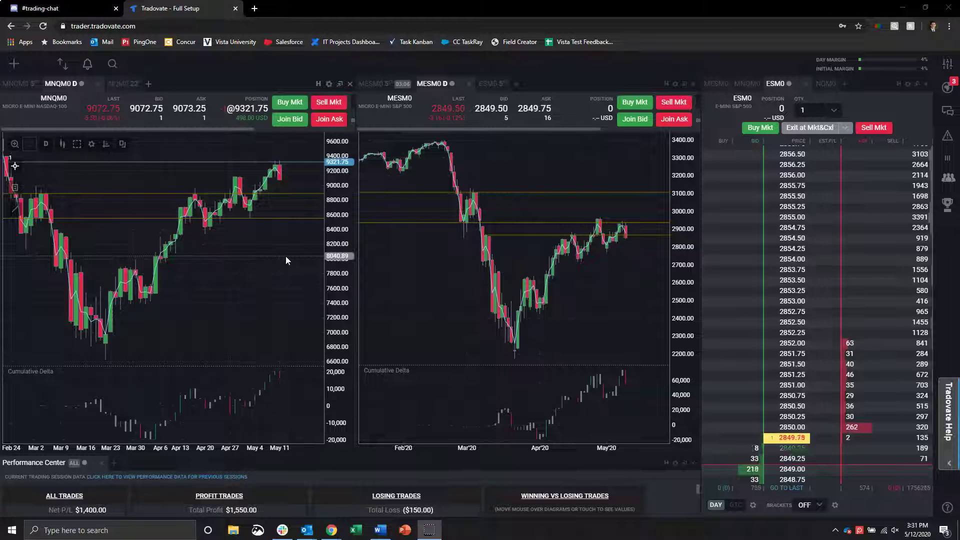
drag(278, 163, 235, 136)
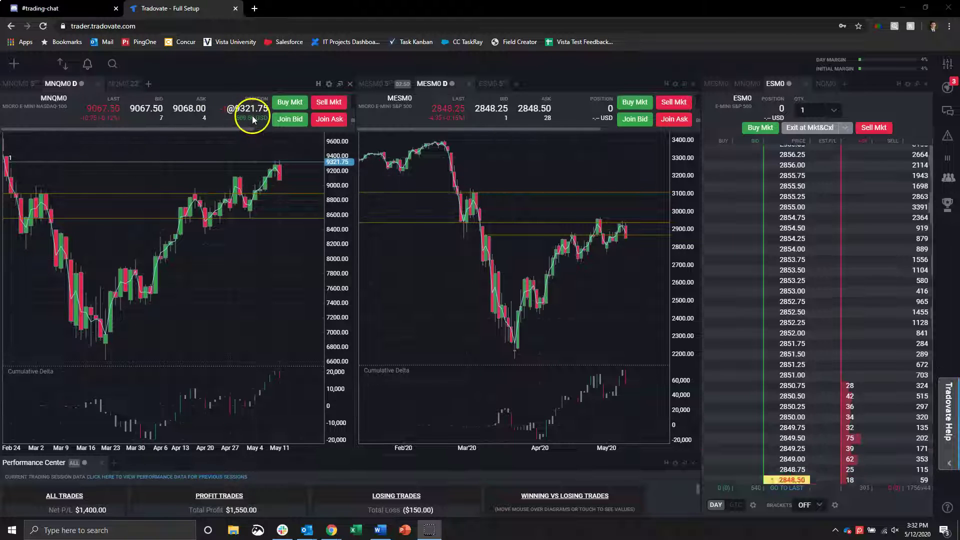
Show the MNQM0 5-minute chart, zoomed in on the May 12 session
click(18, 84)
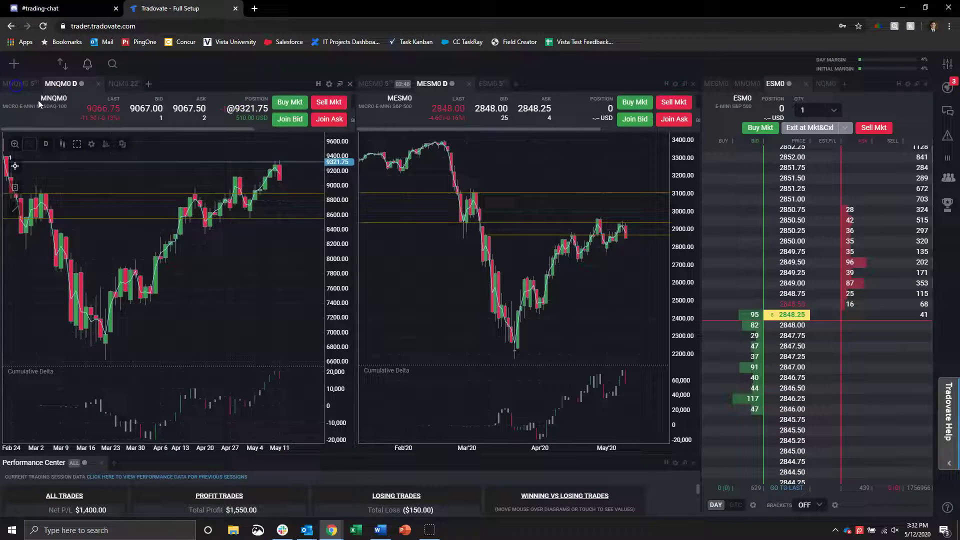
scroll(220, 278, up, 4)
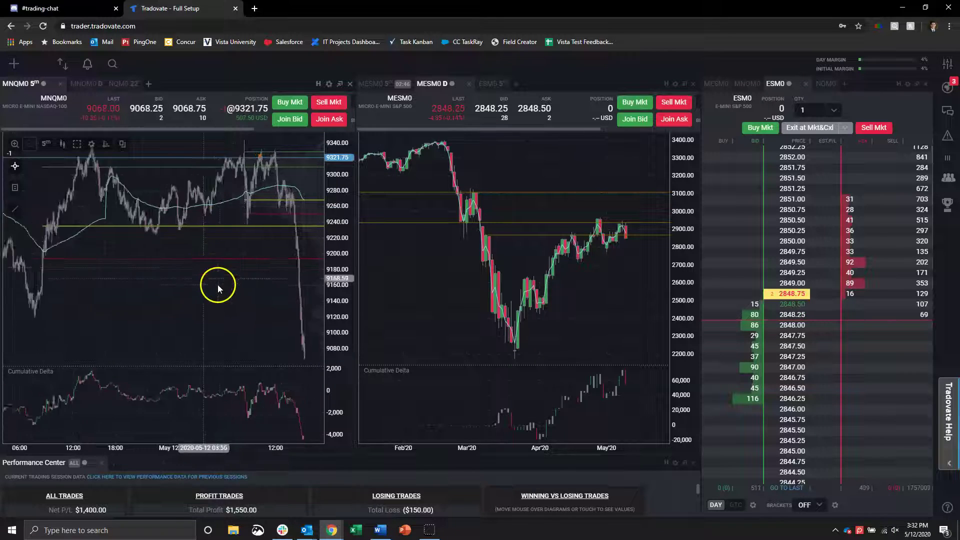
scroll(190, 290, up, 4)
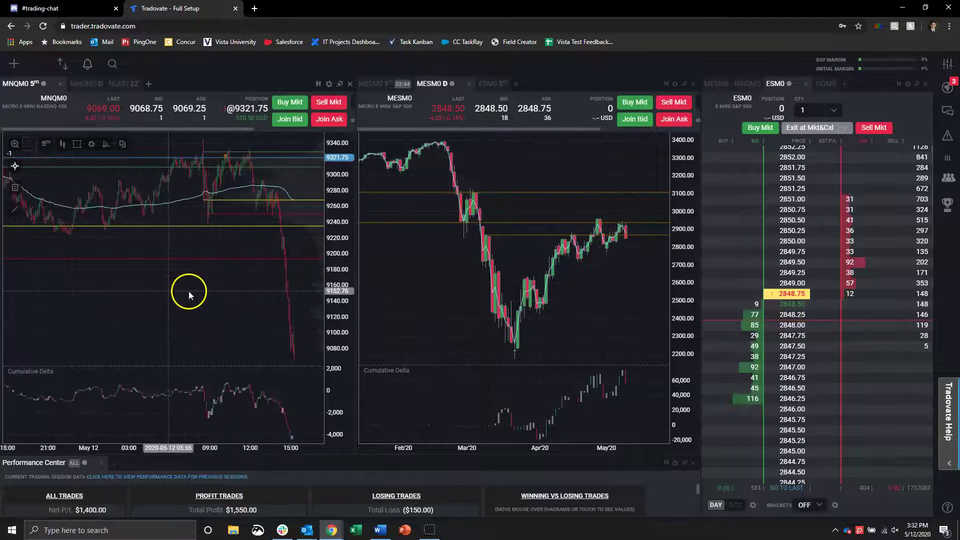
drag(140, 247, 183, 255)
click(78, 145)
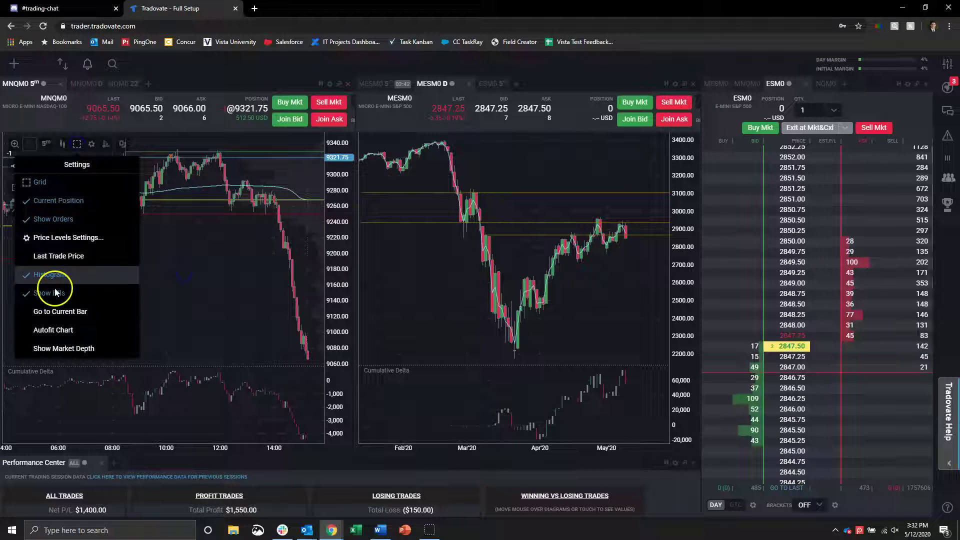
click(53, 293)
click(91, 143)
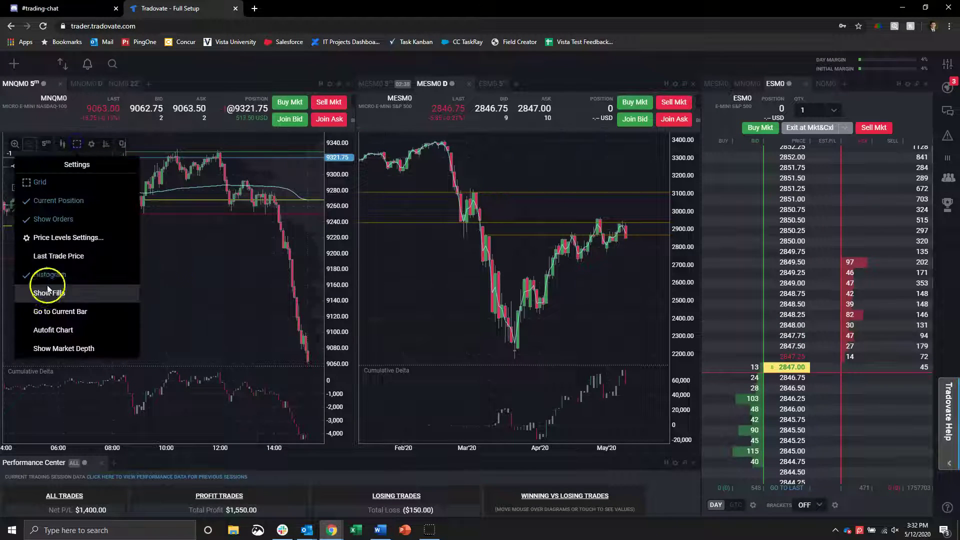
click(66, 292)
Examine the short position's entry area and the following sell-off on the MNQM0 5-minute chart
scroll(170, 159, up, 4)
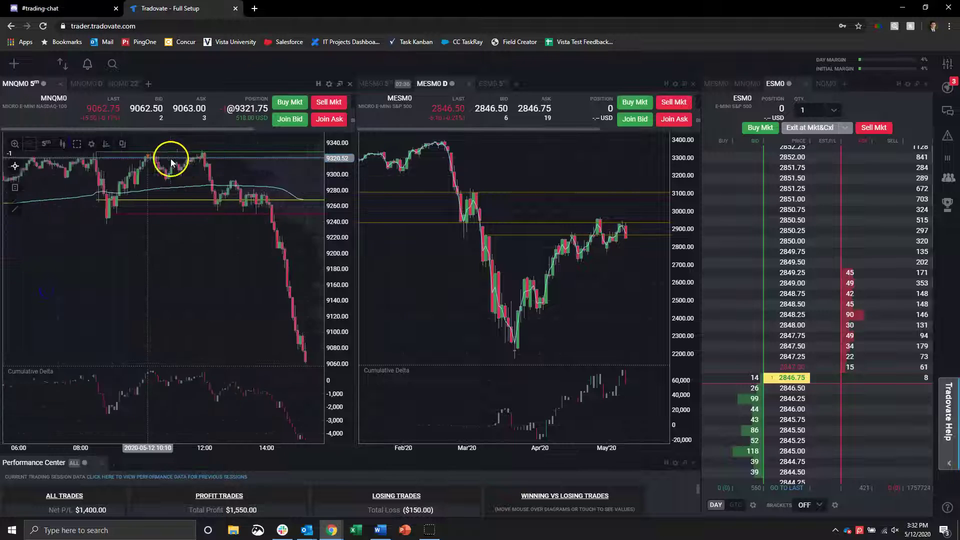
drag(107, 253, 254, 284)
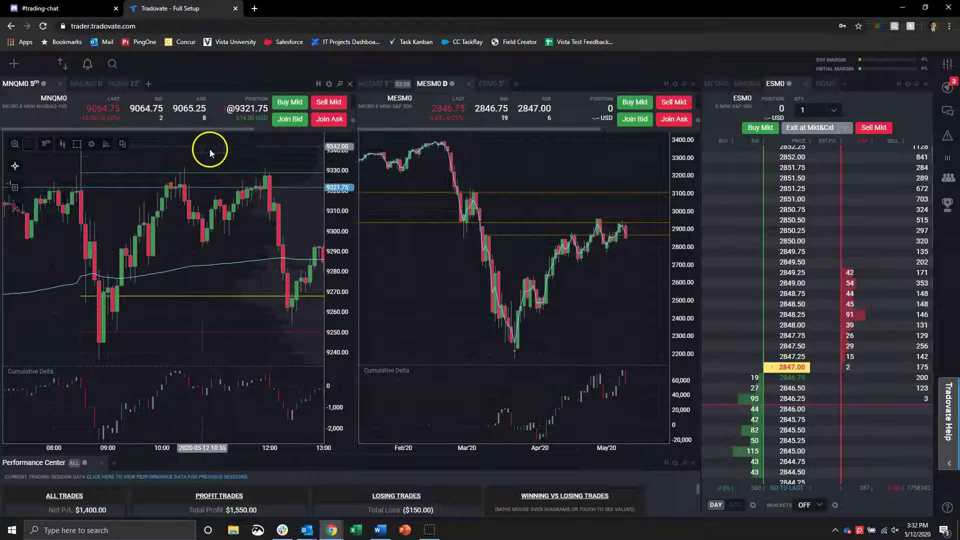
drag(262, 155, 92, 134)
drag(179, 213, 259, 298)
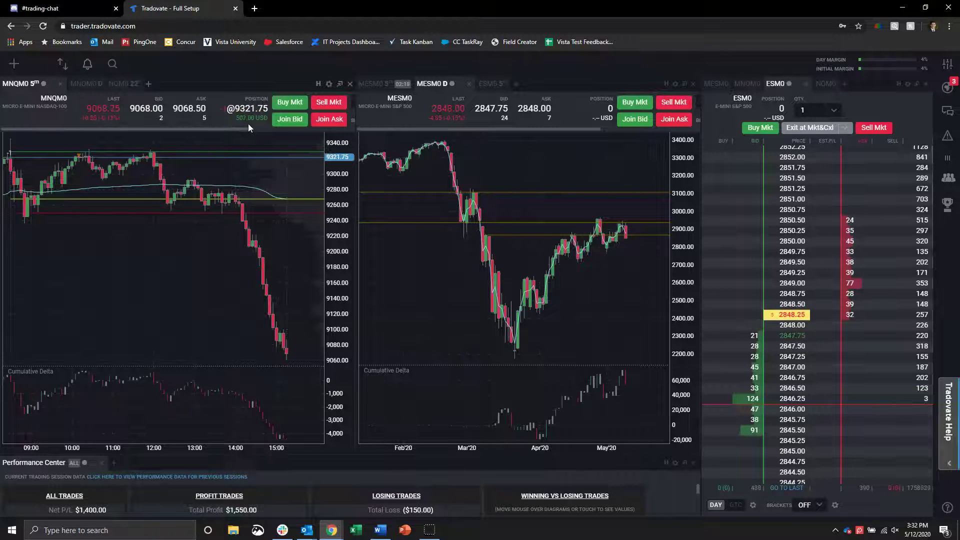
click(585, 321)
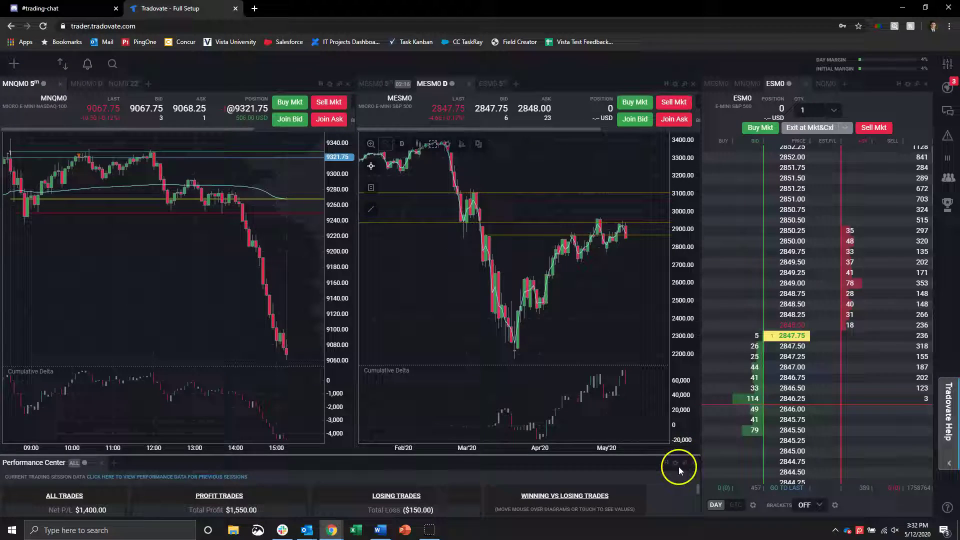
click(82, 515)
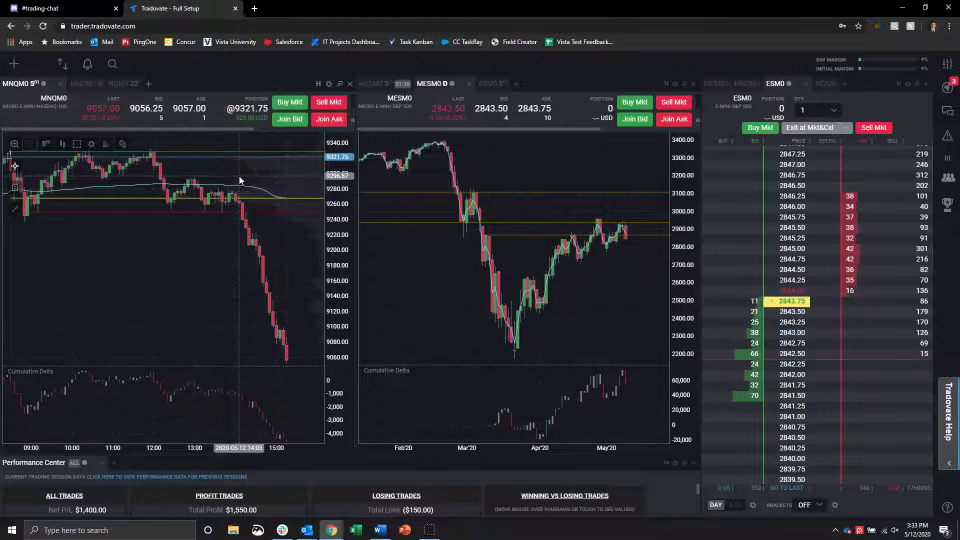
click(283, 324)
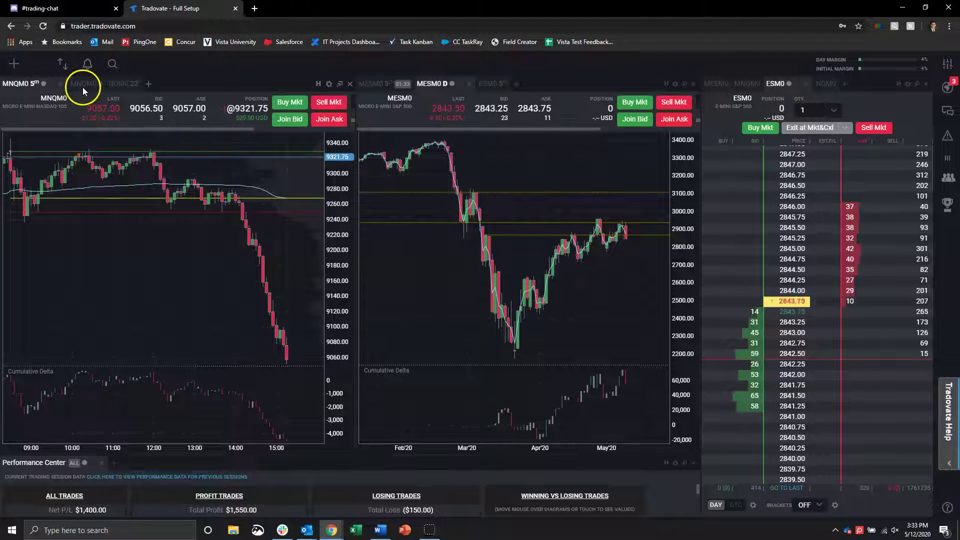
drag(95, 256, 137, 267)
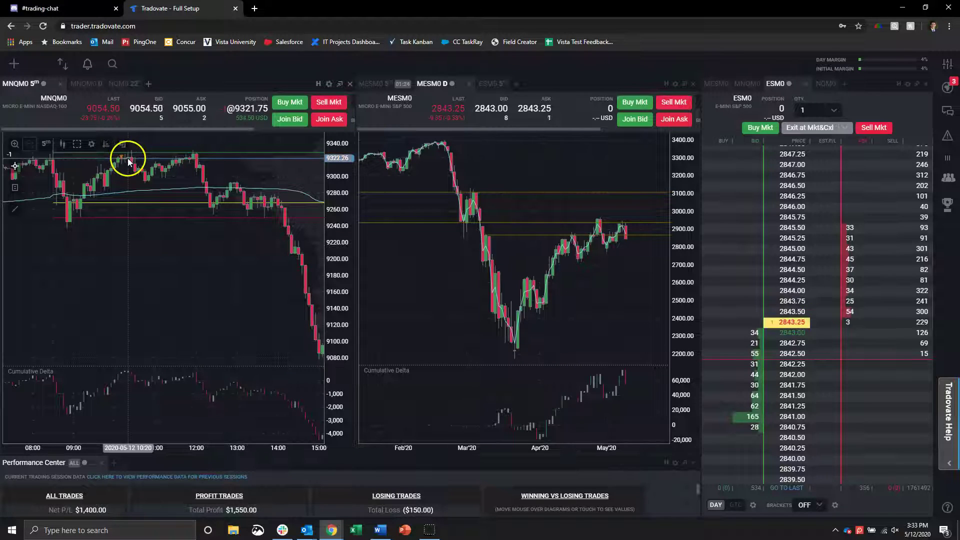
Show the MNQM0 daily chart and inspect the candles from late March to mid-May around the position's entry level
click(88, 83)
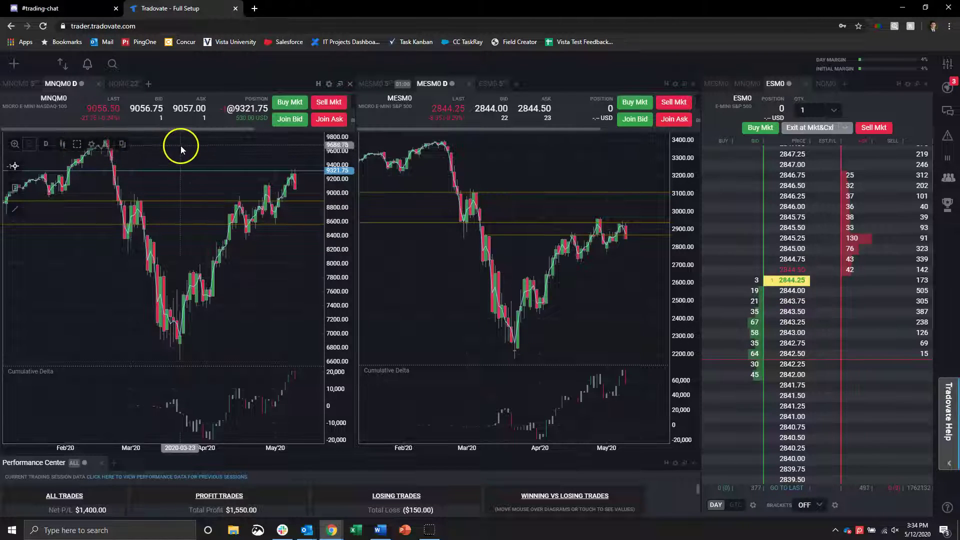
scroll(284, 263, up, 5)
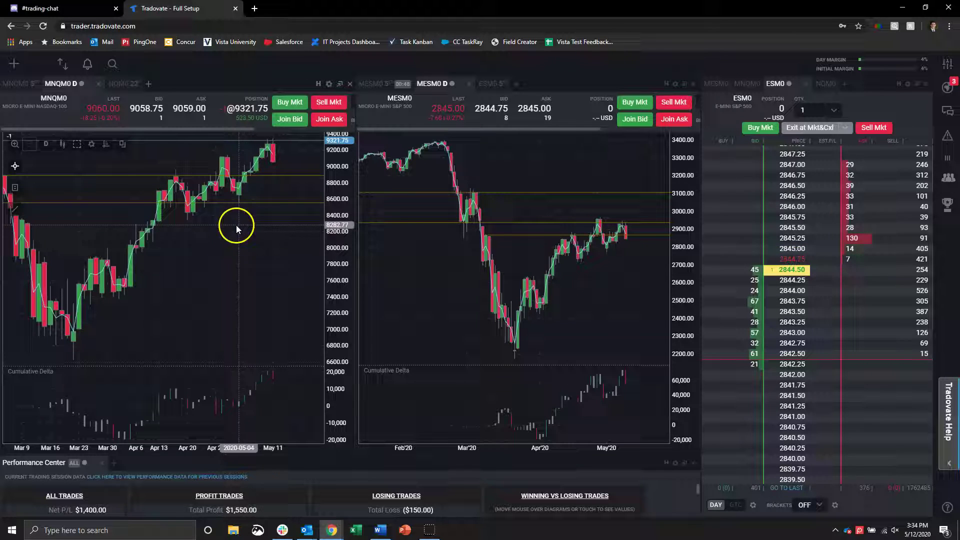
scroll(205, 284, down, 4)
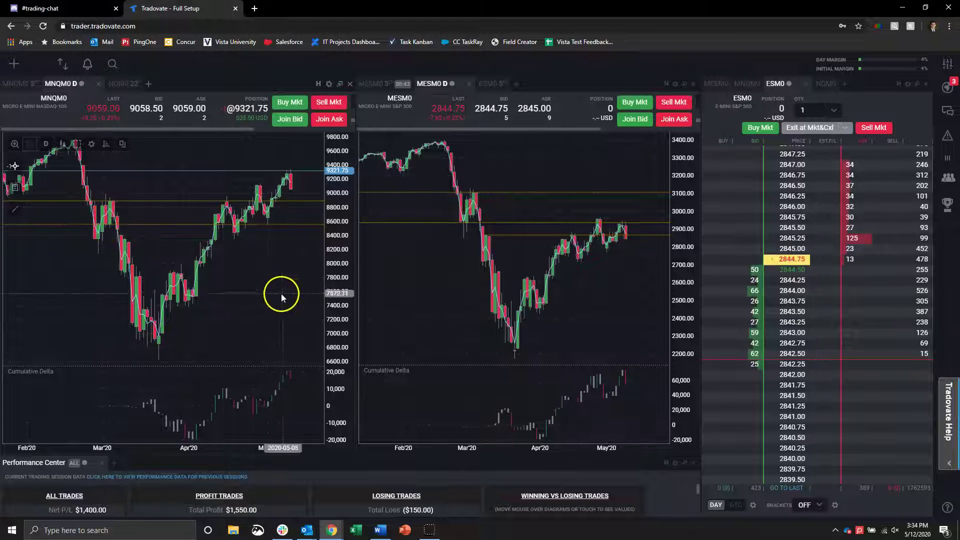
scroll(243, 241, up, 4)
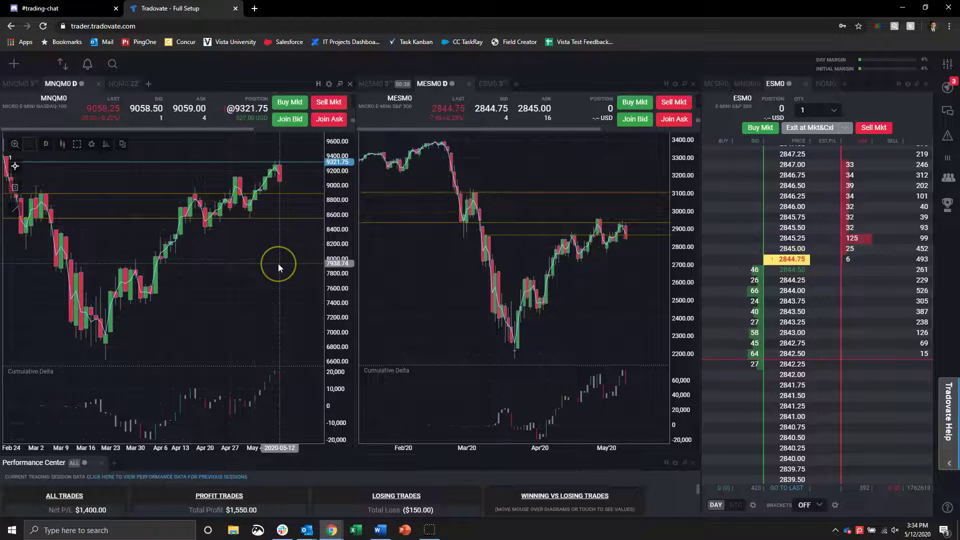
scroll(293, 252, up, 1)
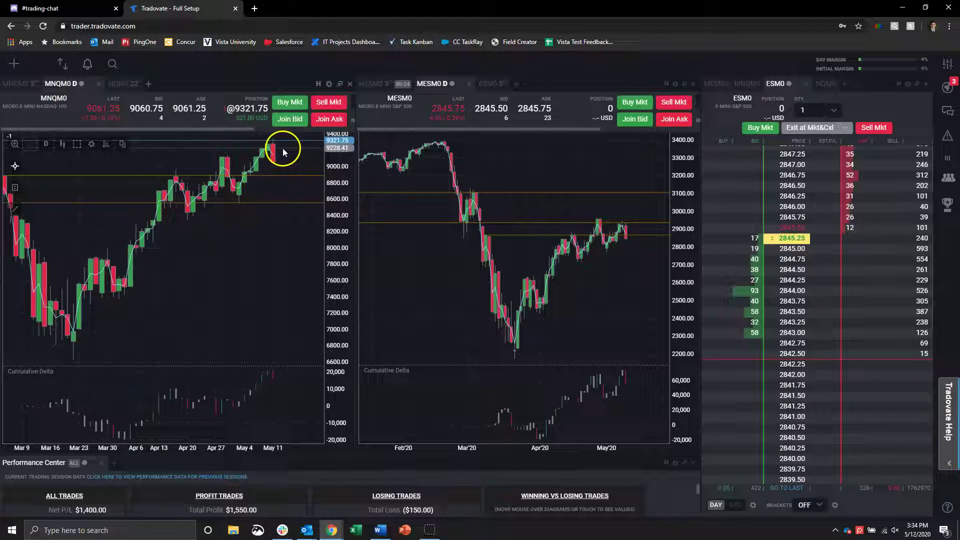
scroll(284, 158, up, 1)
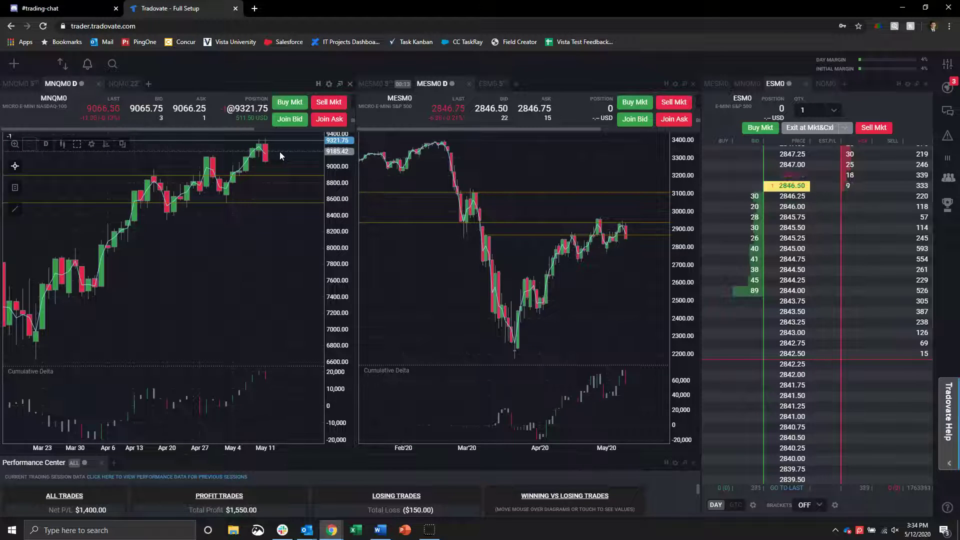
Check the MNQM0 5-minute and NQM0 charts, returning to the MNQM0 daily chart with the candles since late February in view
click(245, 132)
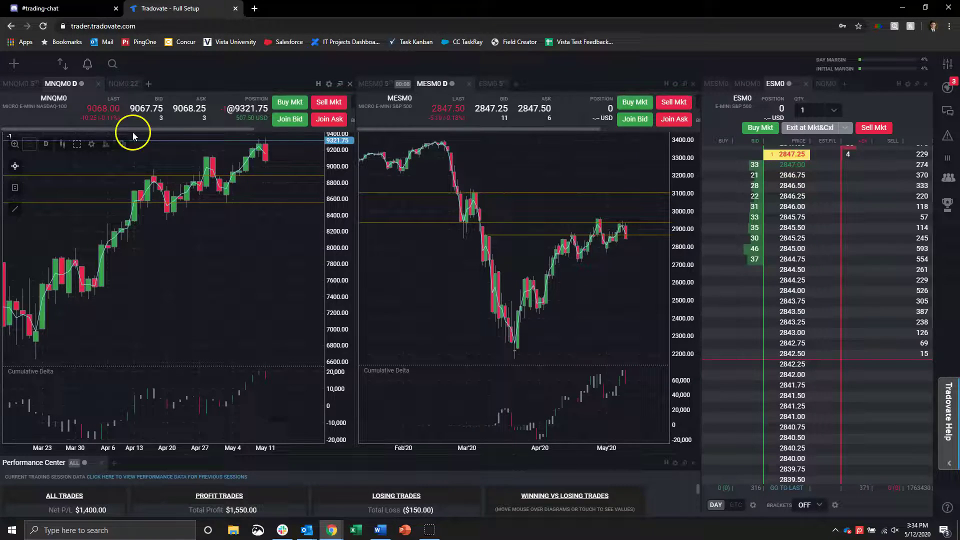
click(29, 84)
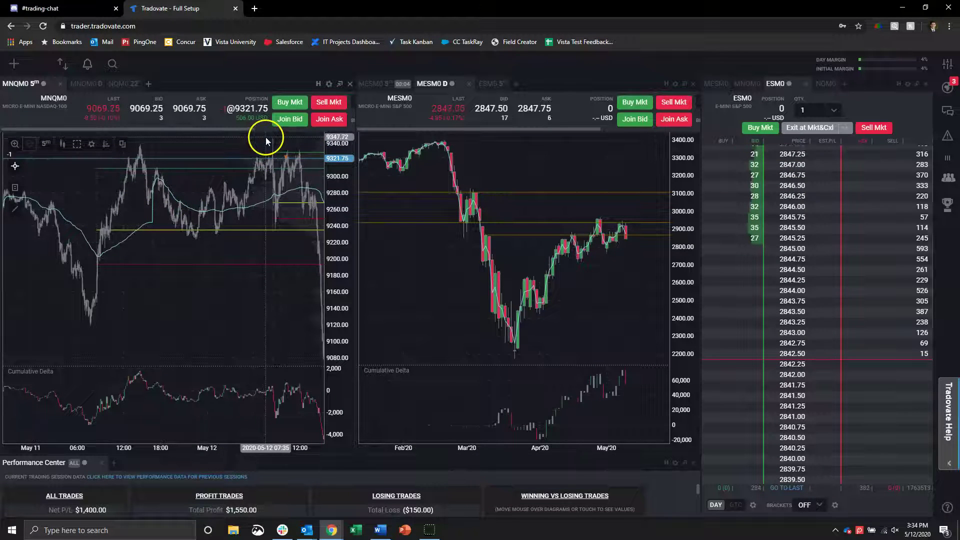
click(125, 86)
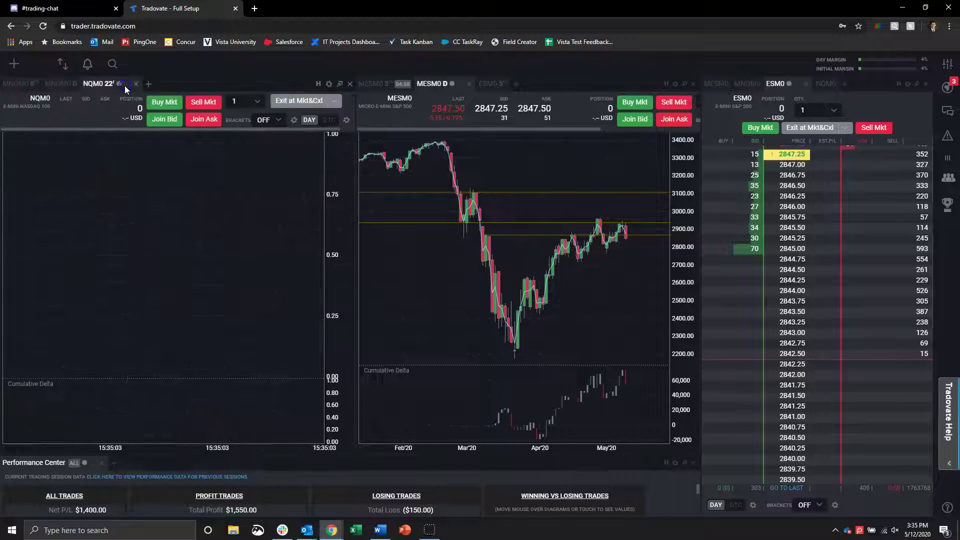
click(59, 84)
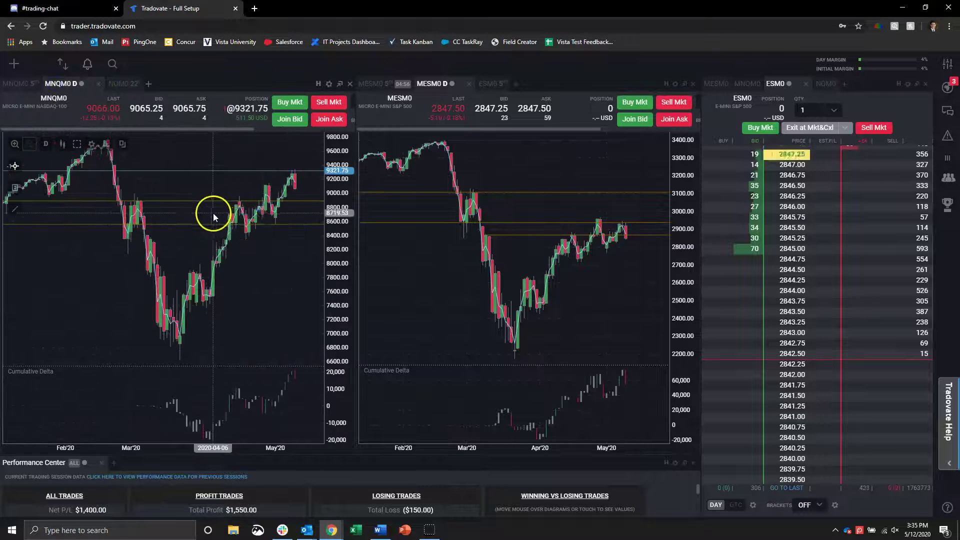
scroll(279, 281, up, 5)
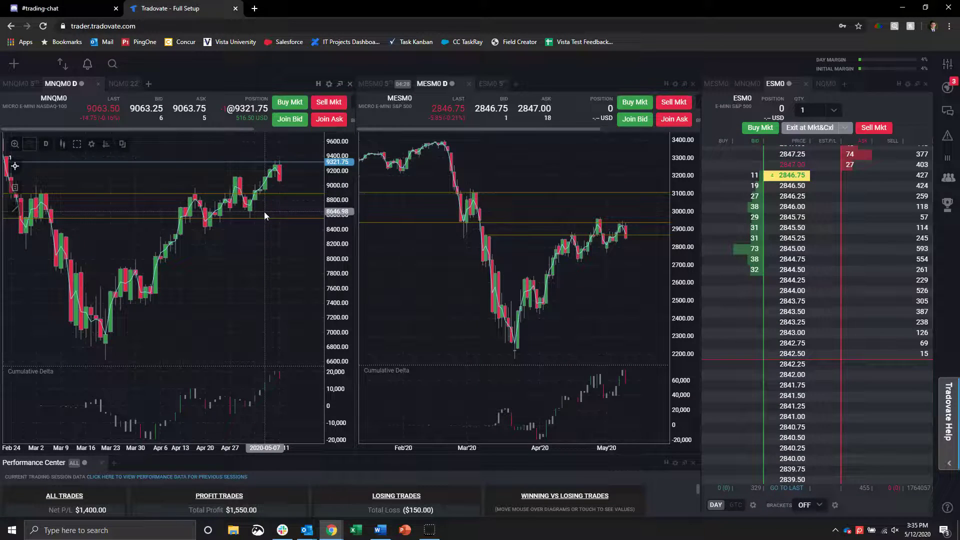
click(299, 154)
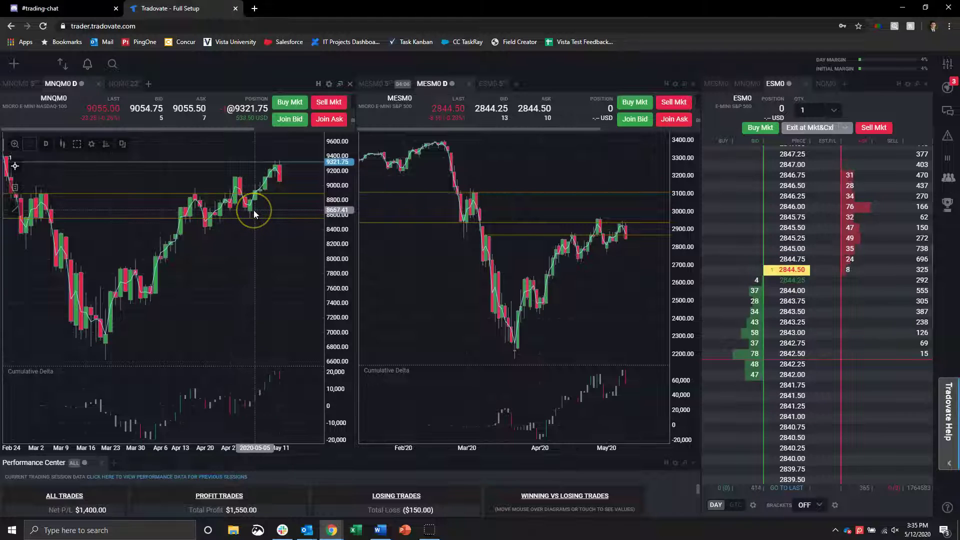
click(250, 218)
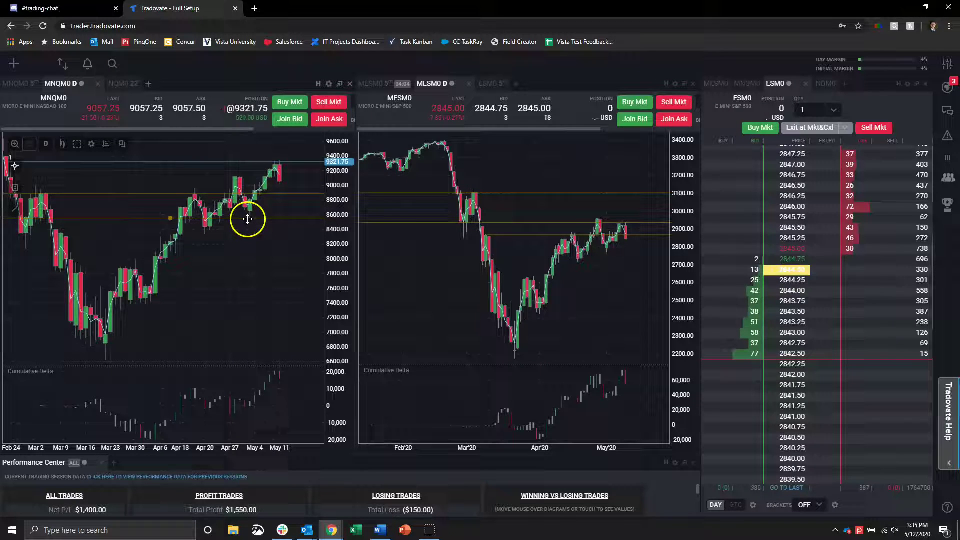
click(254, 216)
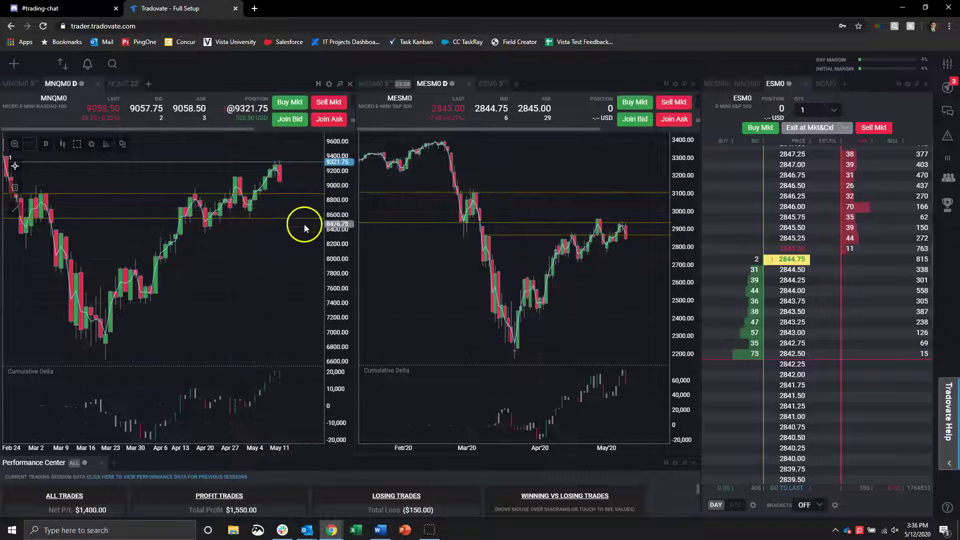
mouse_move(304, 224)
mouse_down()
mouse_move(298, 194)
mouse_move(277, 214)
mouse_move(266, 208)
mouse_move(257, 223)
mouse_move(224, 231)
mouse_up()
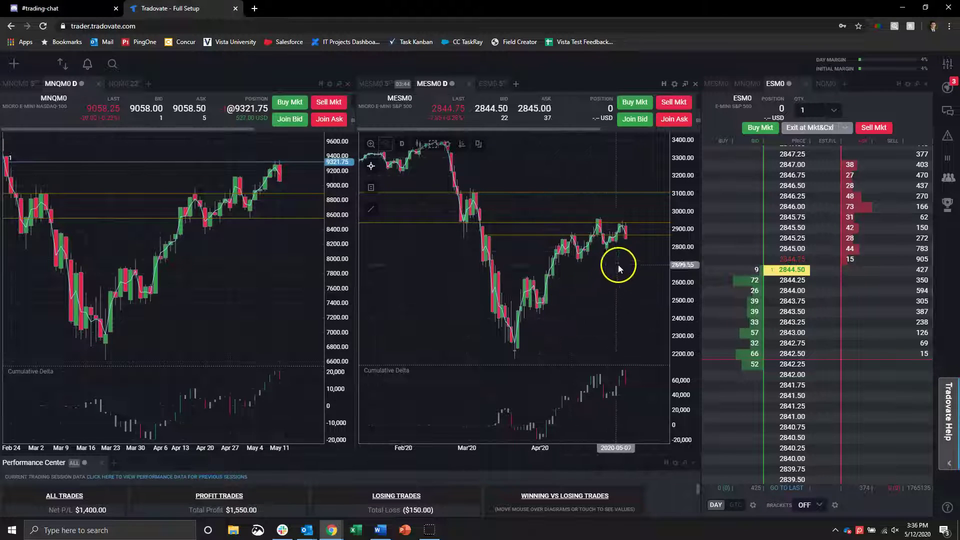
click(625, 228)
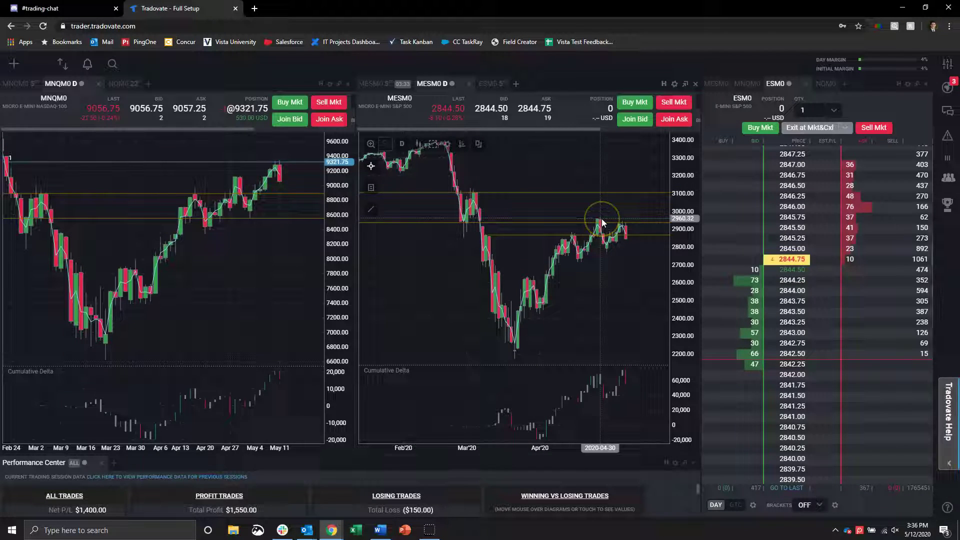
click(622, 223)
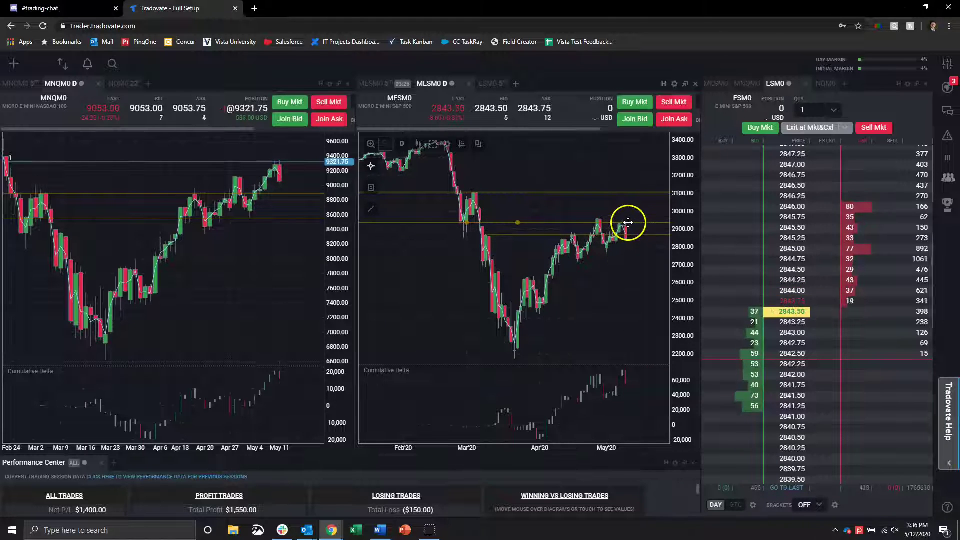
click(628, 254)
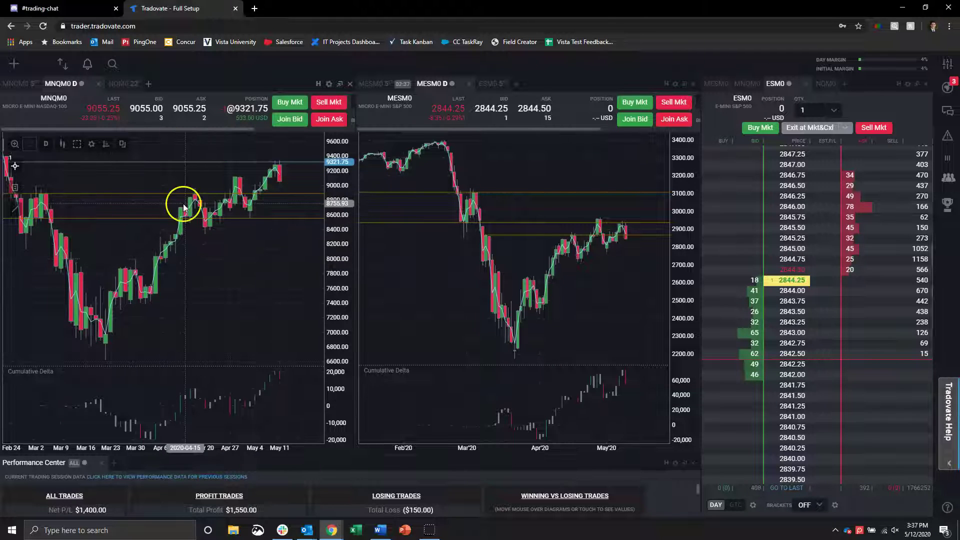
click(187, 320)
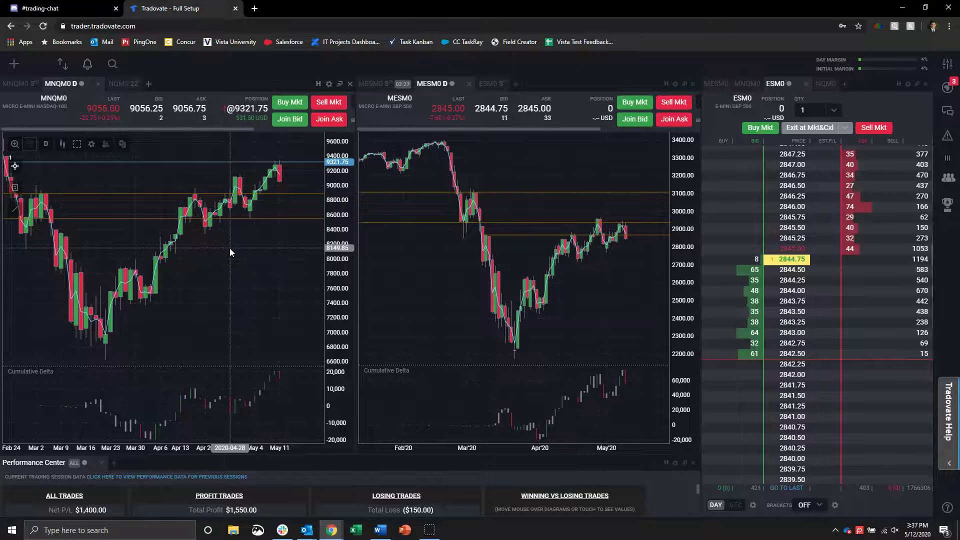
click(280, 163)
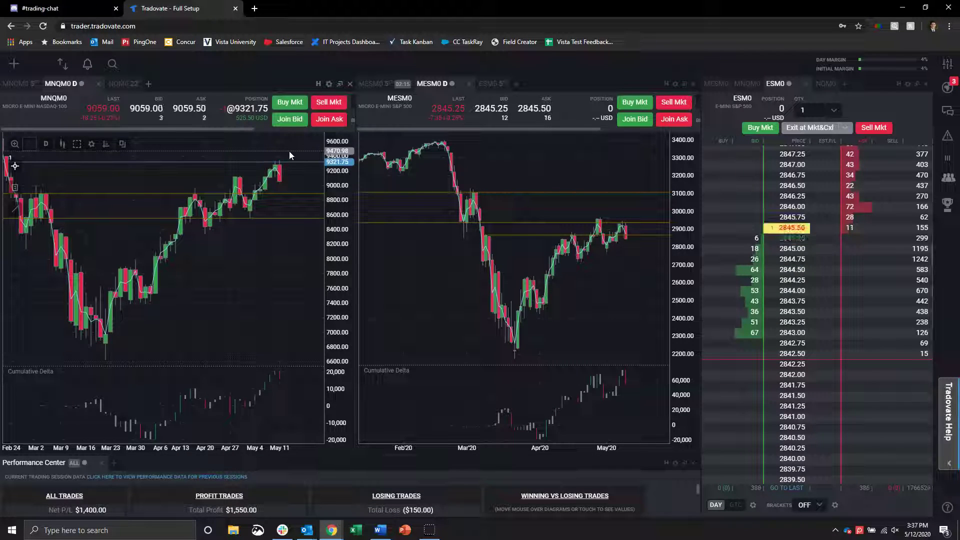
click(231, 130)
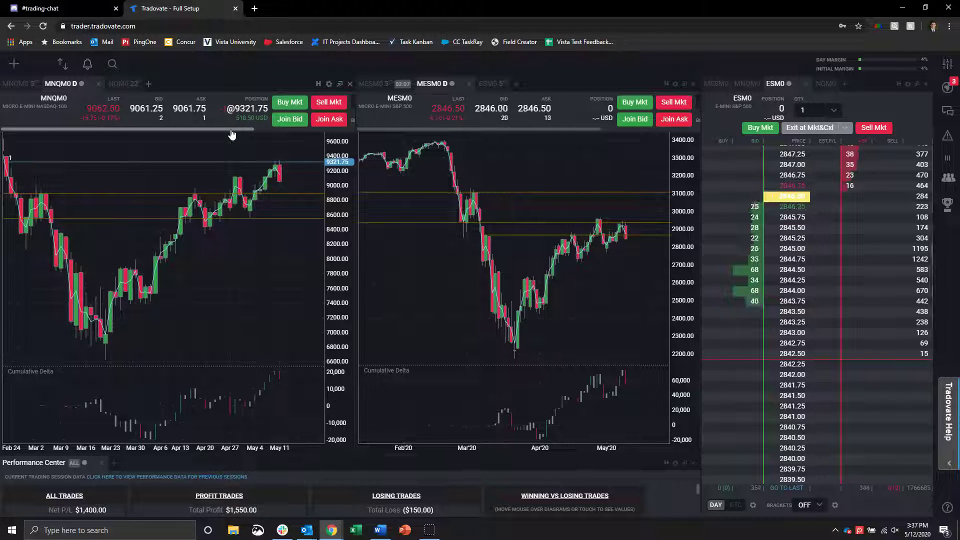
click(242, 154)
click(199, 384)
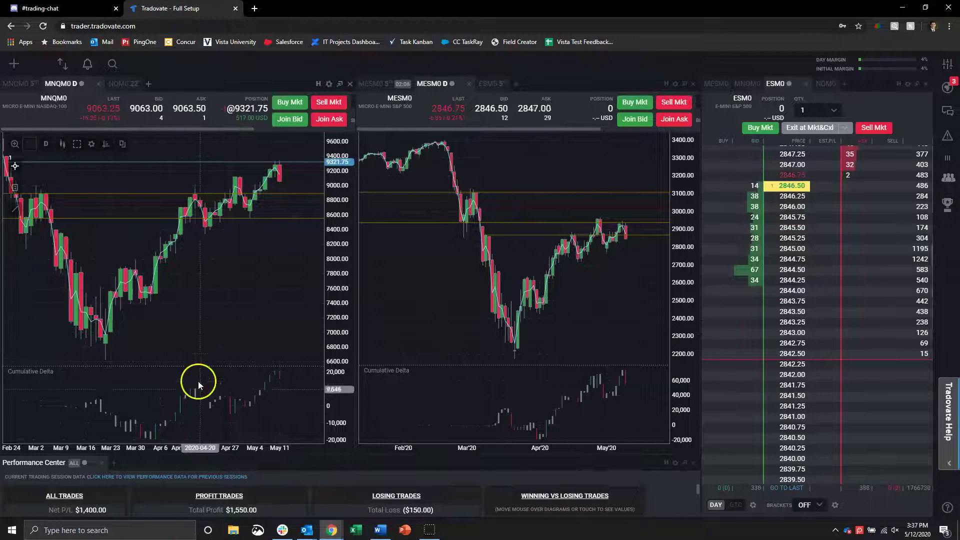